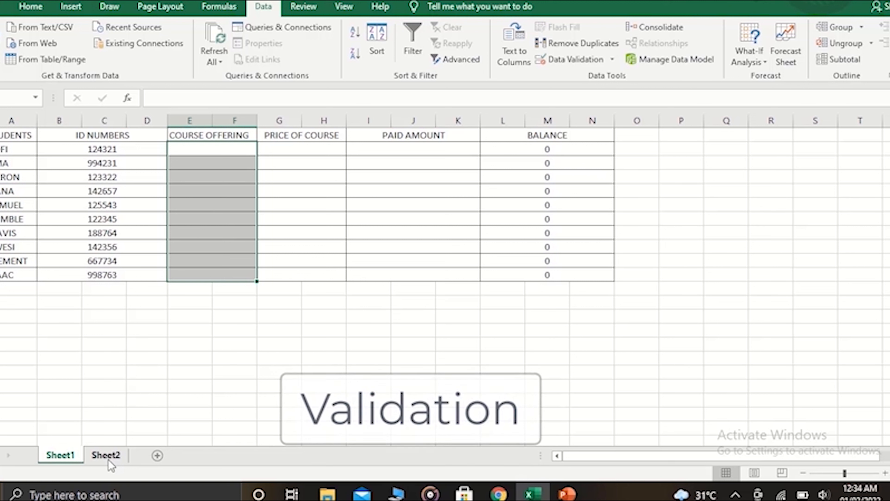
# On Sheet2, unmerge the course name cells from PROGRAMMING to E-MARKETING and autofit column A to its contents
pyautogui.click(108, 457)
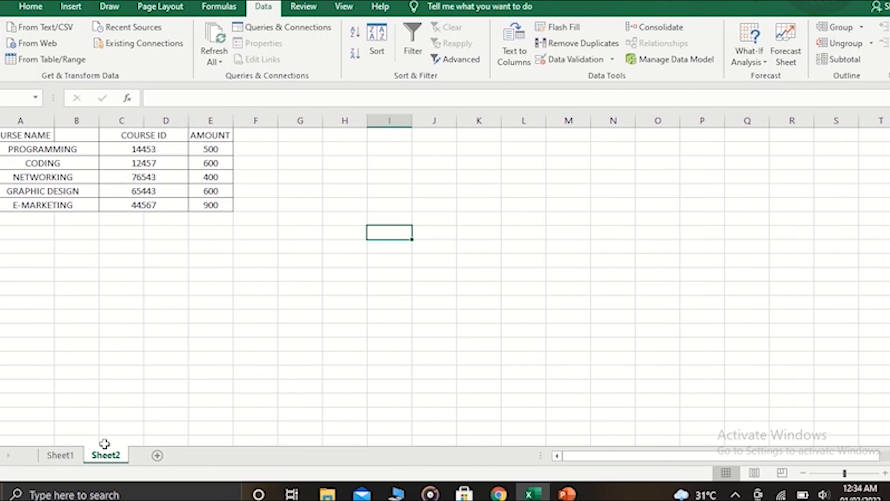
pyautogui.moveTo(35, 149); pyautogui.dragTo(35, 189)
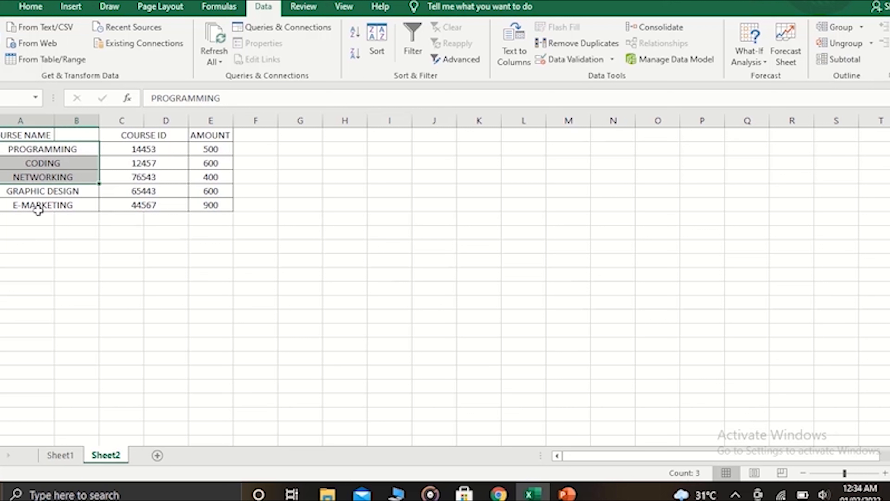
pyautogui.moveTo(29, 153); pyautogui.dragTo(36, 207)
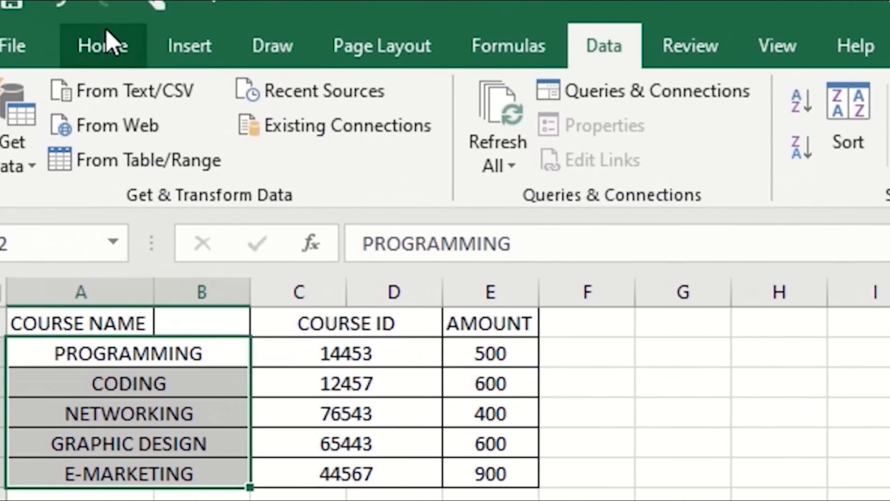
pyautogui.click(105, 45)
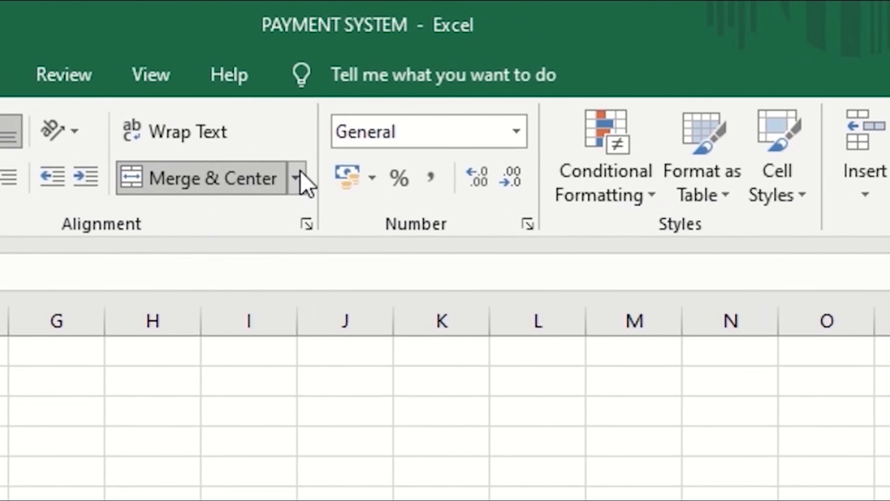
pyautogui.click(296, 178)
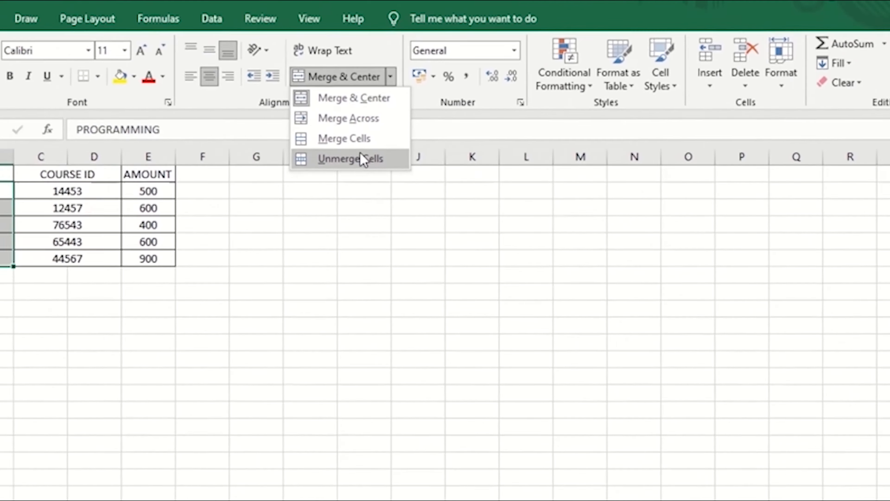
pyautogui.click(360, 154)
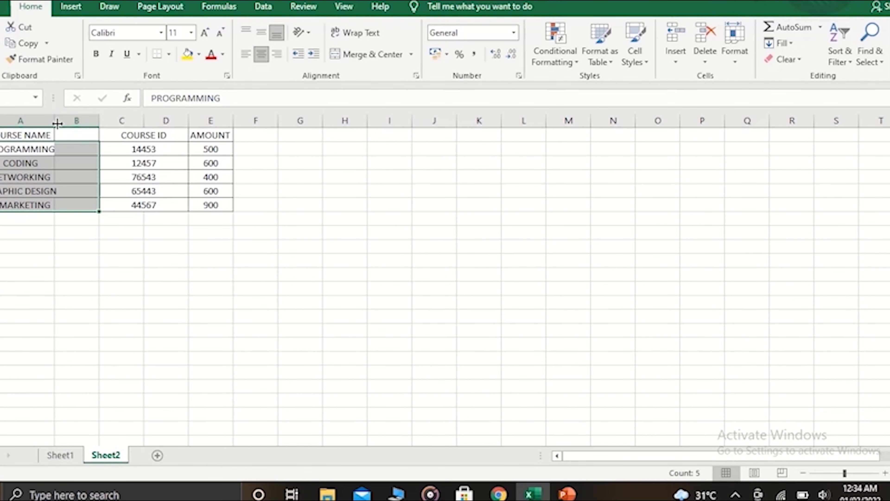
pyautogui.doubleClick(54, 123)
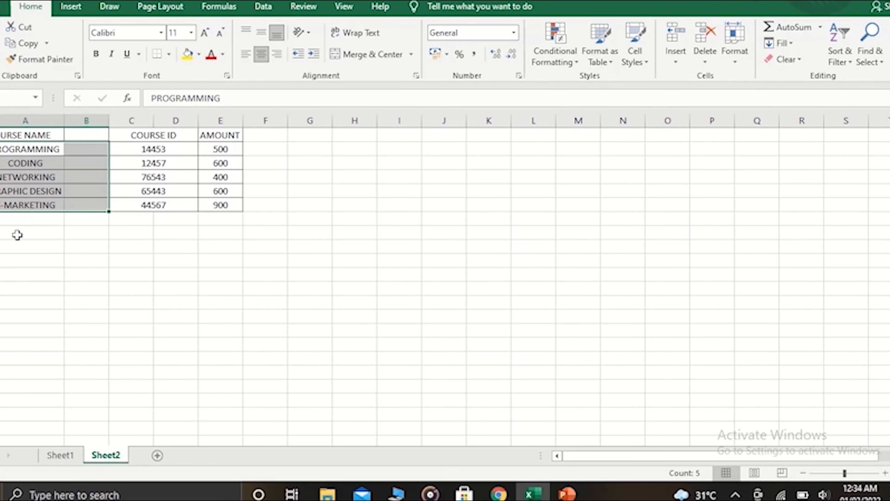
# Delete the empty column B between the course names and the course IDs
pyautogui.click(84, 122)
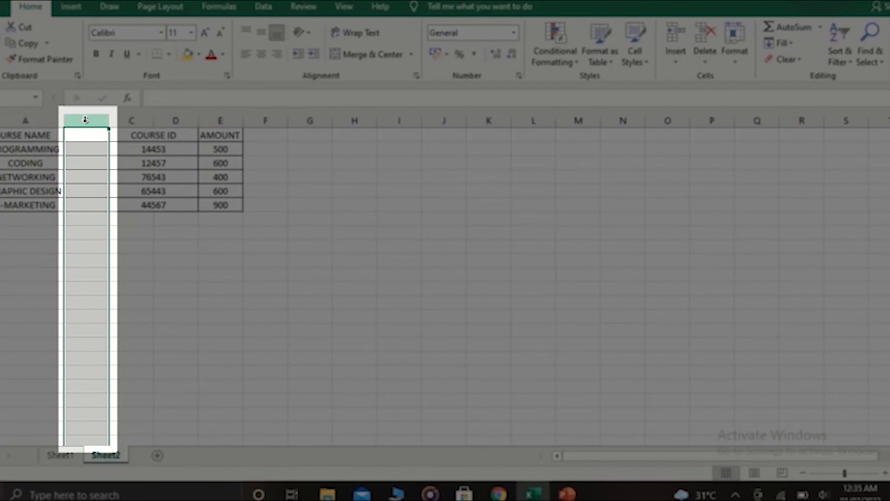
pyautogui.rightClick(85, 120)
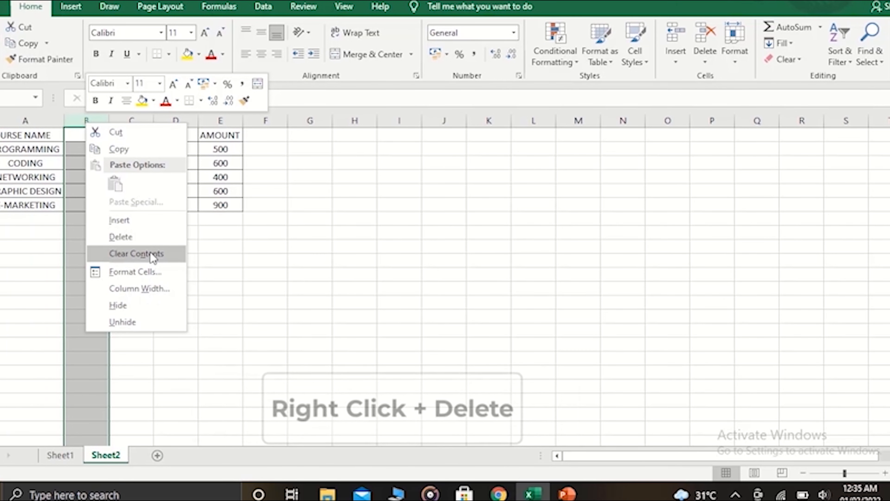
pyautogui.click(154, 241)
pyautogui.click(191, 275)
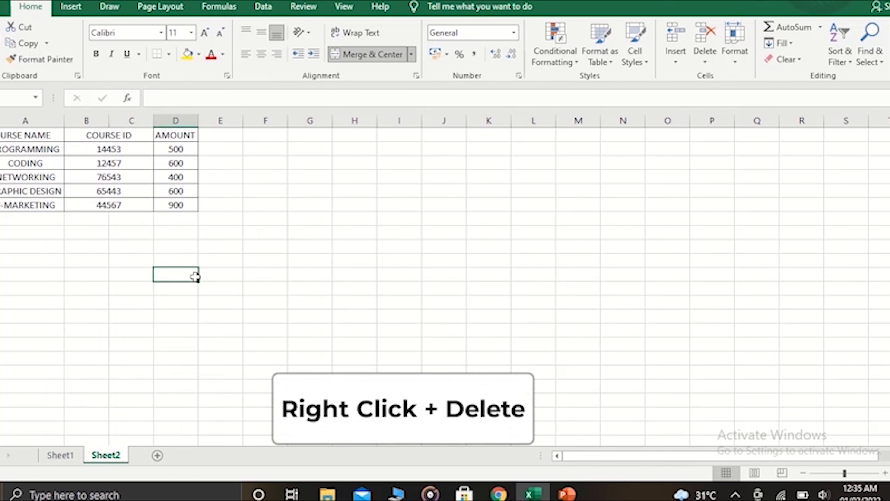
# Unmerge the COURSE ID header and the ID cells beneath it
pyautogui.moveTo(85, 133); pyautogui.dragTo(101, 202)
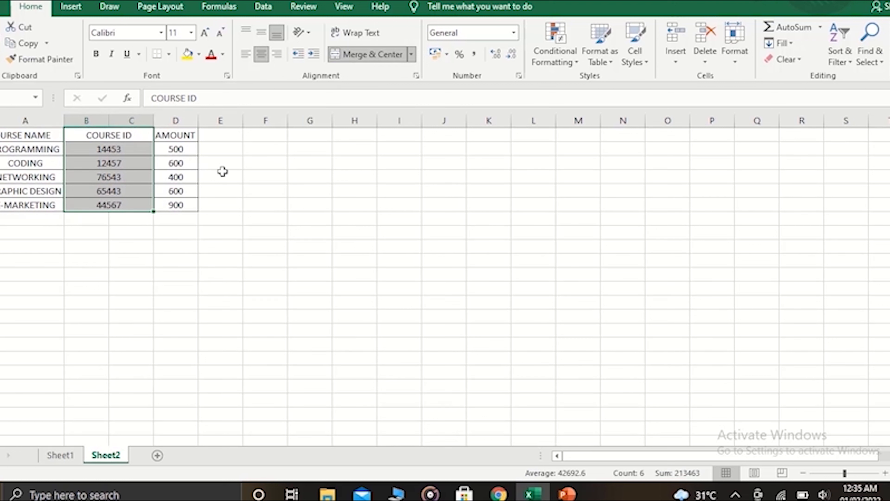
pyautogui.click(411, 55)
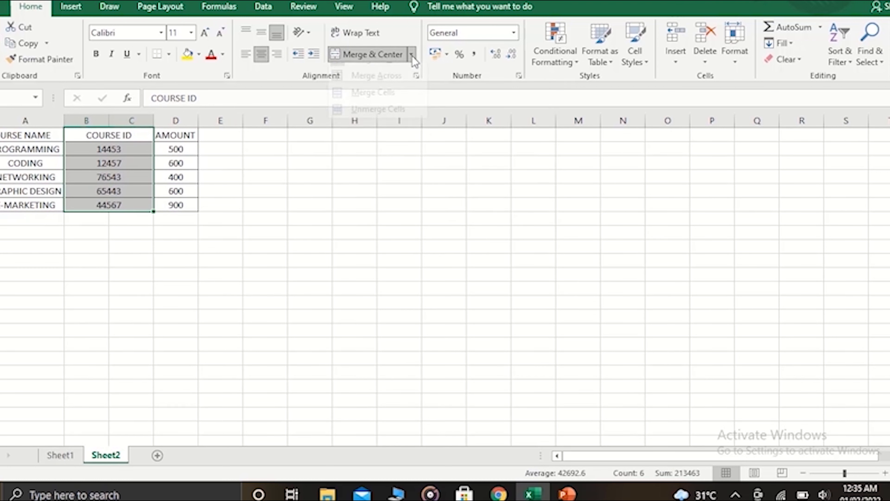
pyautogui.click(377, 122)
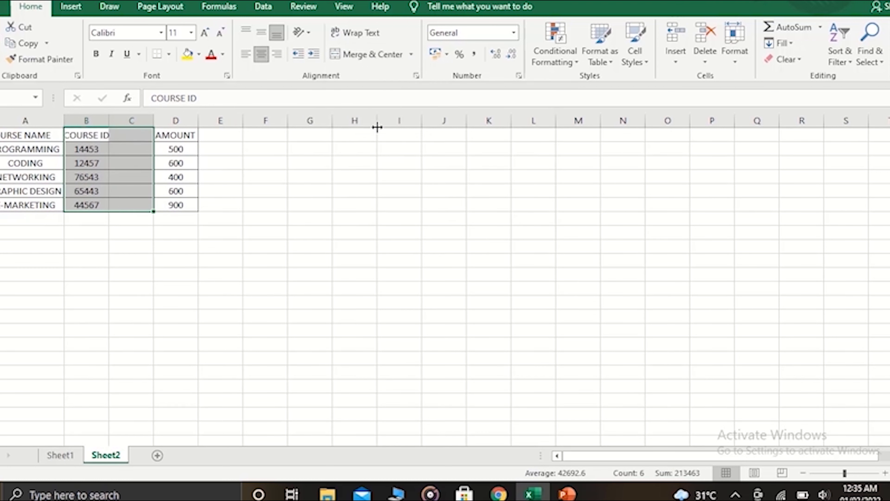
# Delete the empty column C between COURSE ID and AMOUNT, then select the whole course table
pyautogui.click(130, 120)
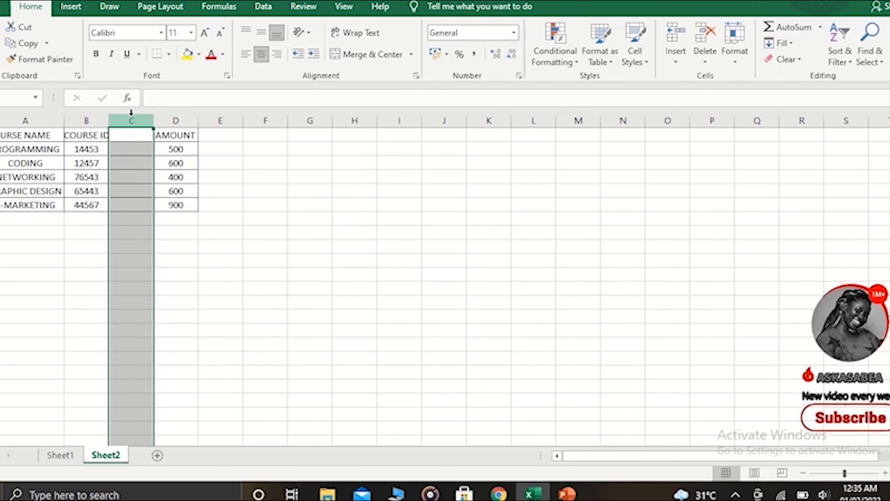
pyautogui.rightClick(138, 118)
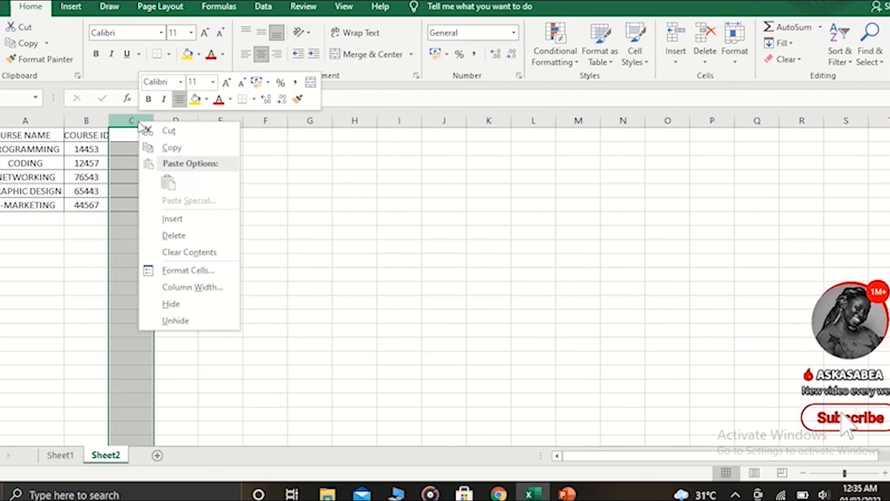
pyautogui.click(185, 241)
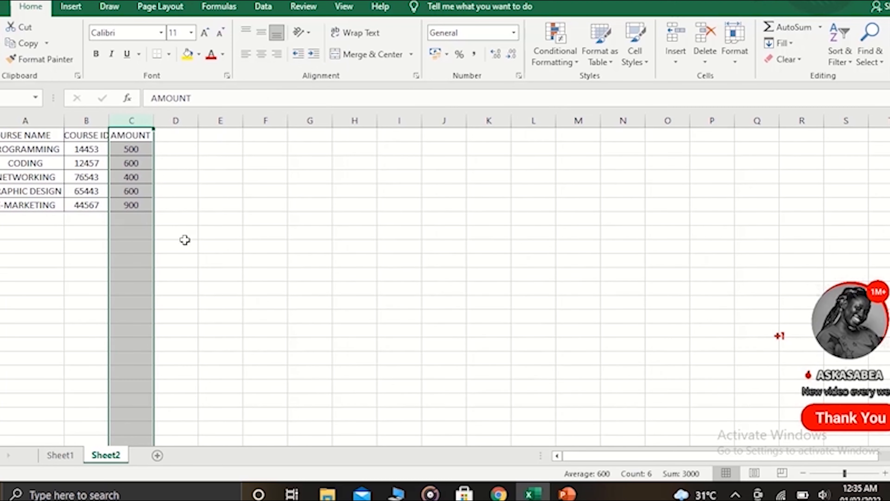
pyautogui.click(35, 191)
pyautogui.moveTo(17, 140); pyautogui.dragTo(132, 210)
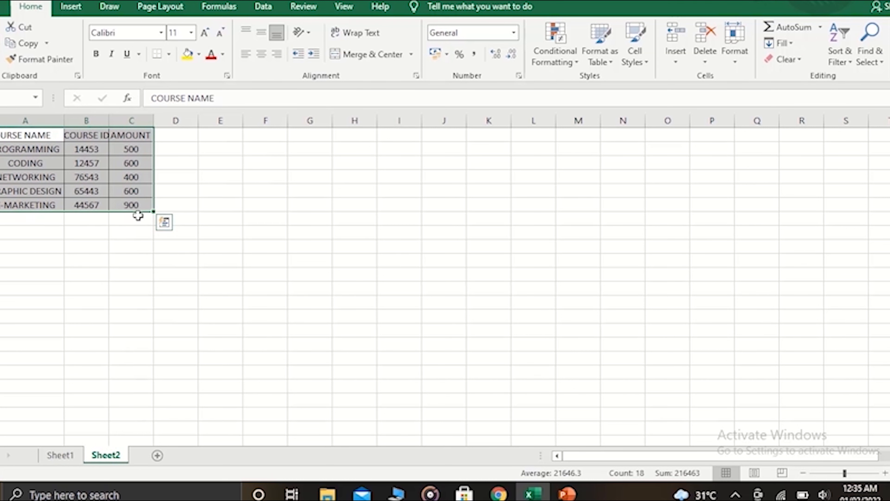
# On Sheet1, start a data validation rule for all blank COURSE OFFERING cells that allows a List
pyautogui.click(68, 460)
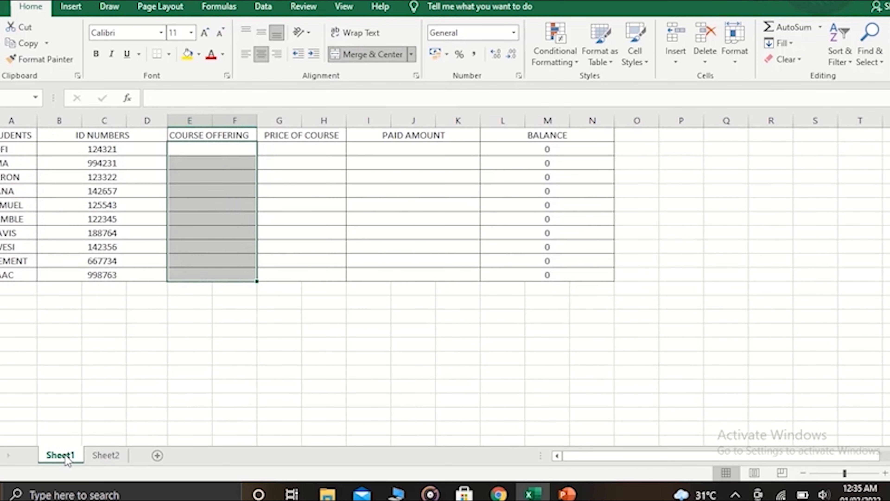
pyautogui.click(199, 147)
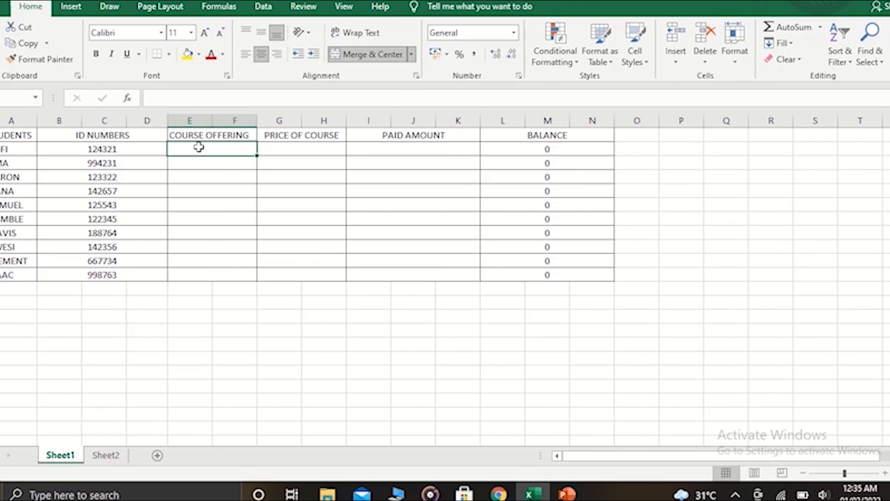
pyautogui.moveTo(199, 150)
pyautogui.mouseDown()
pyautogui.moveTo(213, 298)
pyautogui.moveTo(214, 279)
pyautogui.mouseUp()
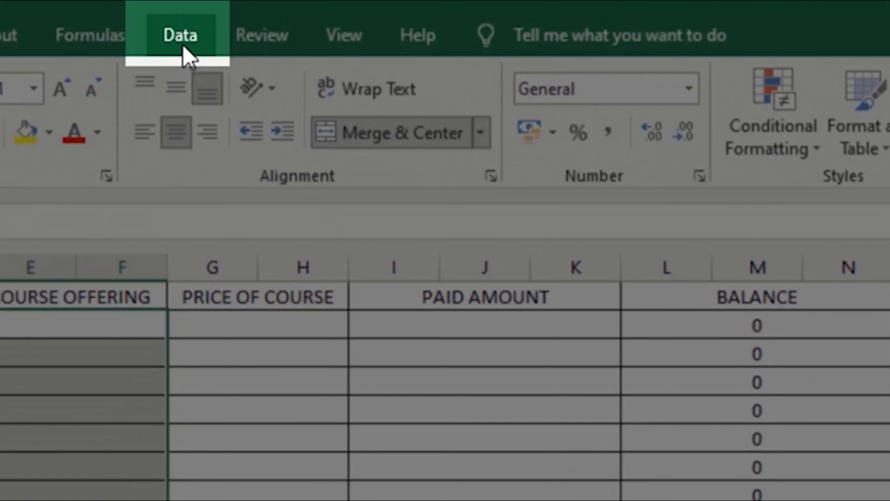
pyautogui.click(189, 52)
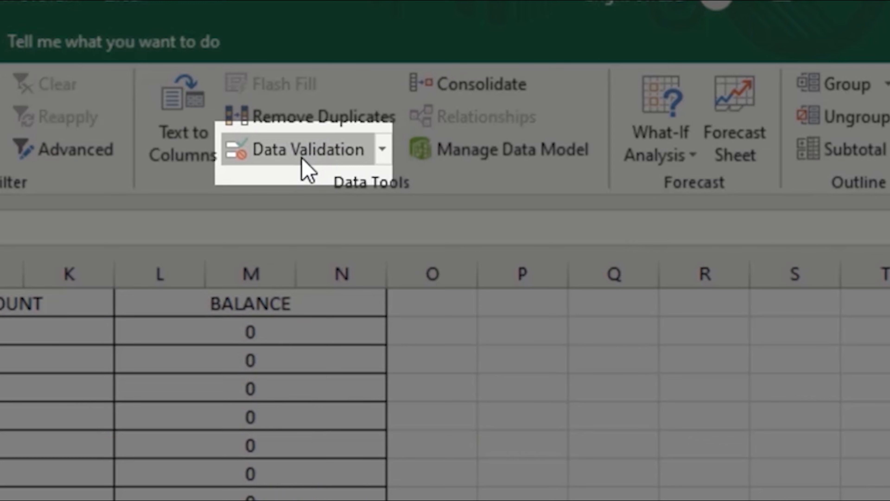
pyautogui.click(329, 158)
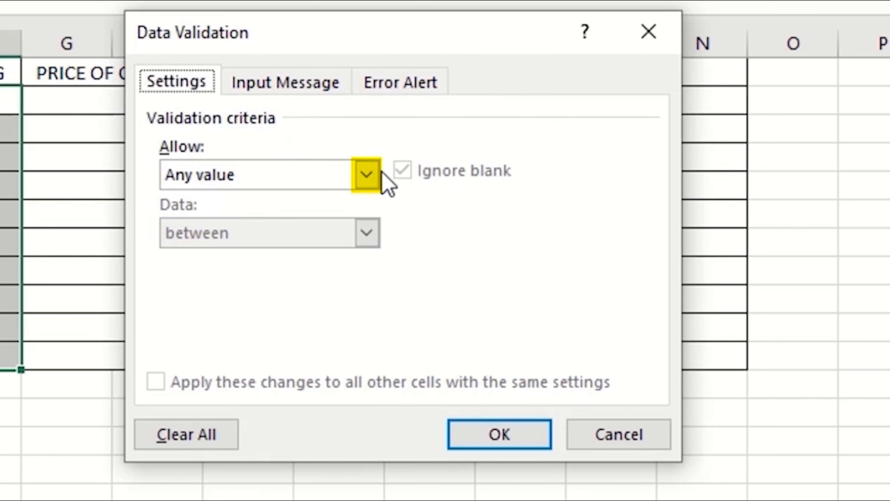
pyautogui.click(367, 174)
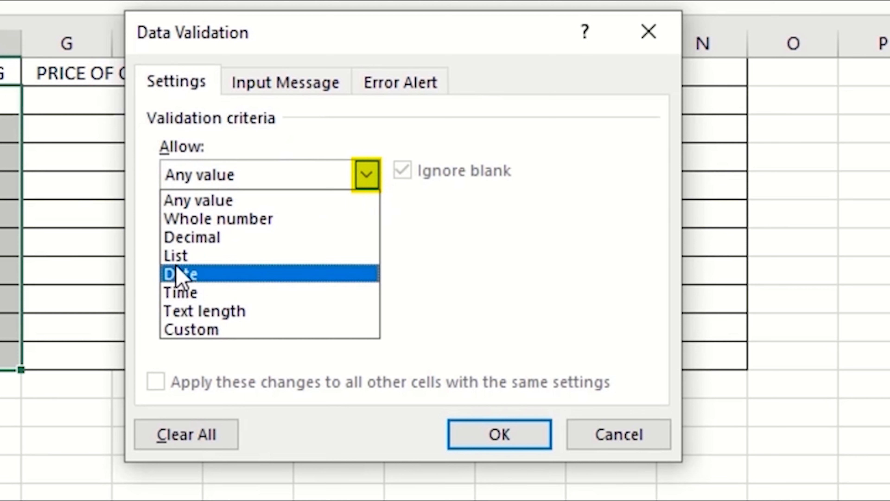
pyautogui.click(180, 256)
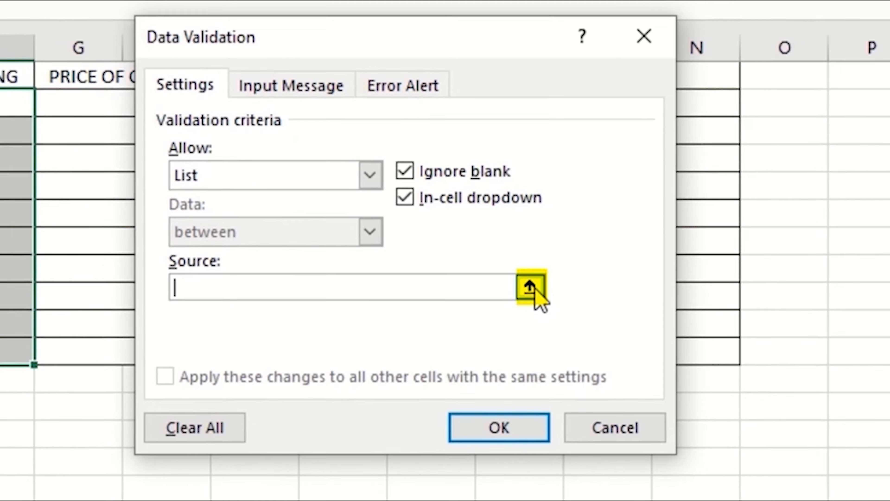
# Set the validation list's source to the course names on Sheet2, =Sheet2!$A$2:$A$10
pyautogui.click(535, 295)
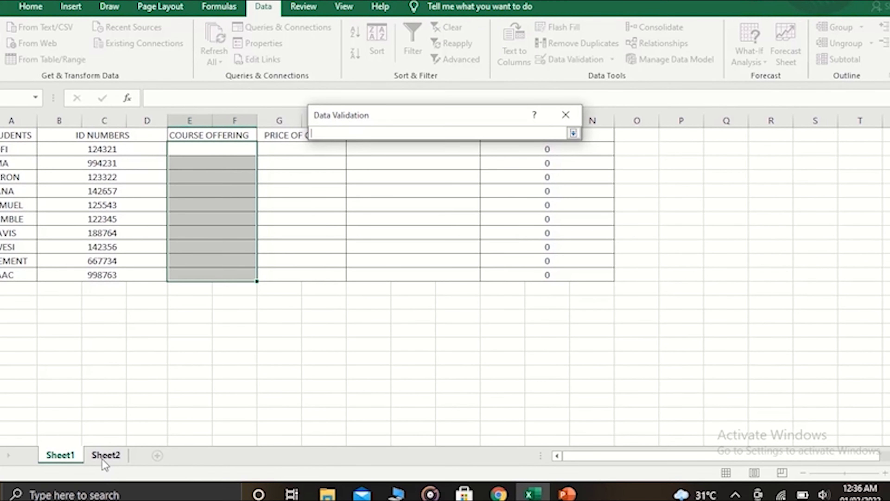
pyautogui.click(103, 454)
pyautogui.moveTo(36, 149); pyautogui.dragTo(27, 263)
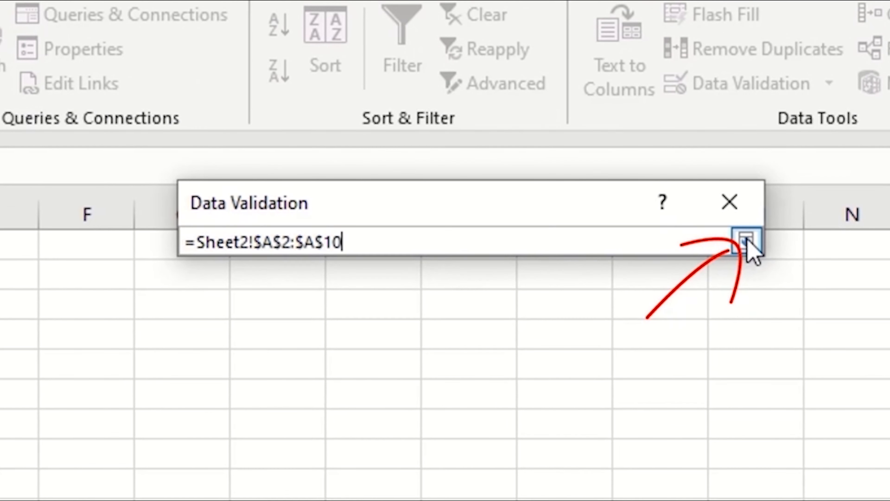
pyautogui.click(699, 212)
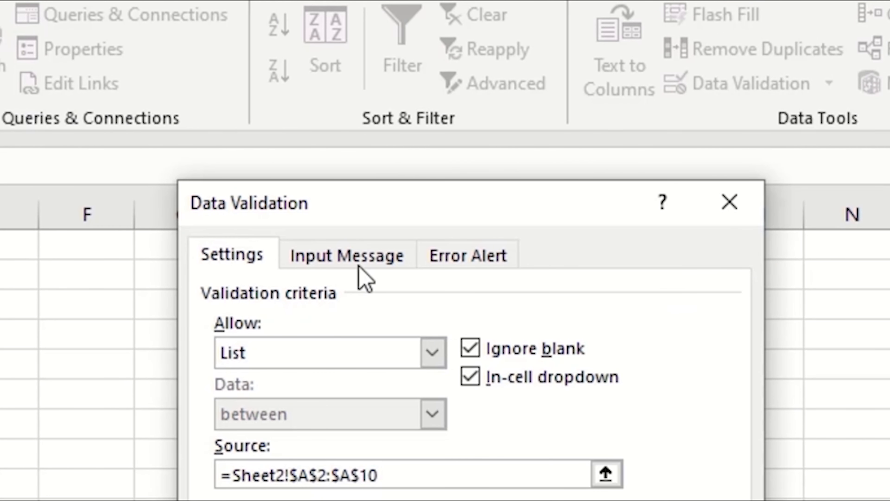
# Give the validation rule the input message "Select", leaving its title blank
pyautogui.click(326, 259)
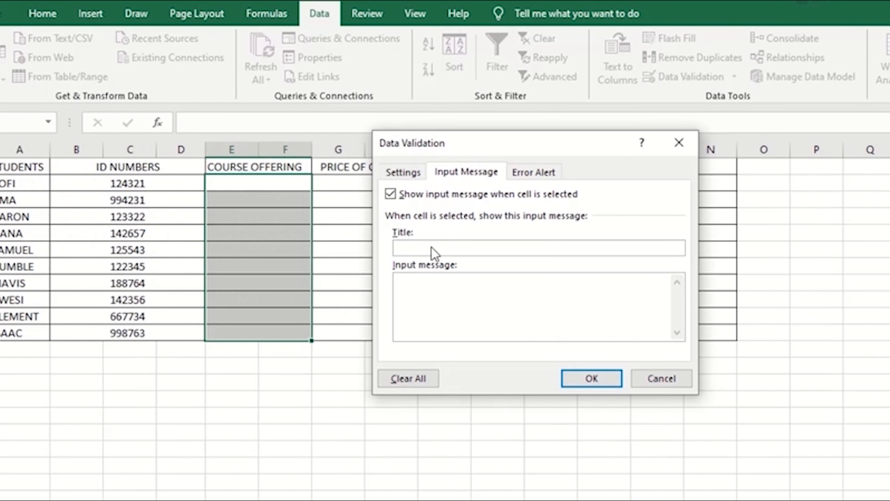
pyautogui.click(432, 247)
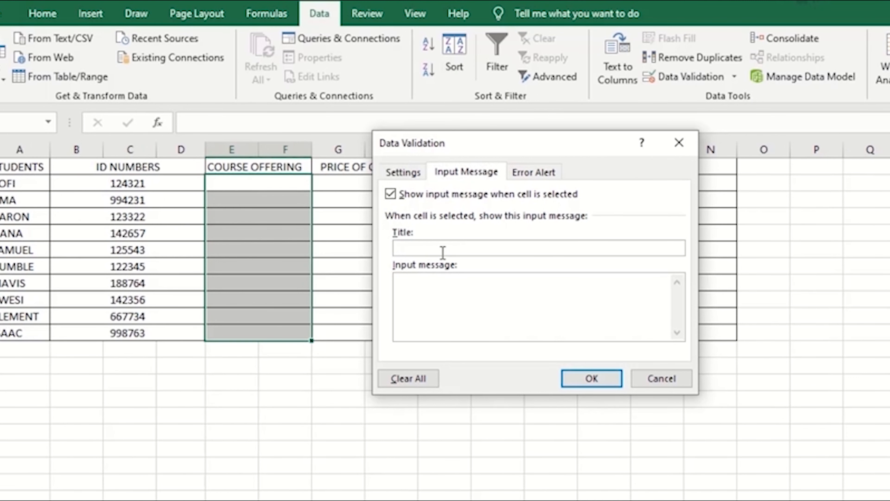
pyautogui.click(416, 304)
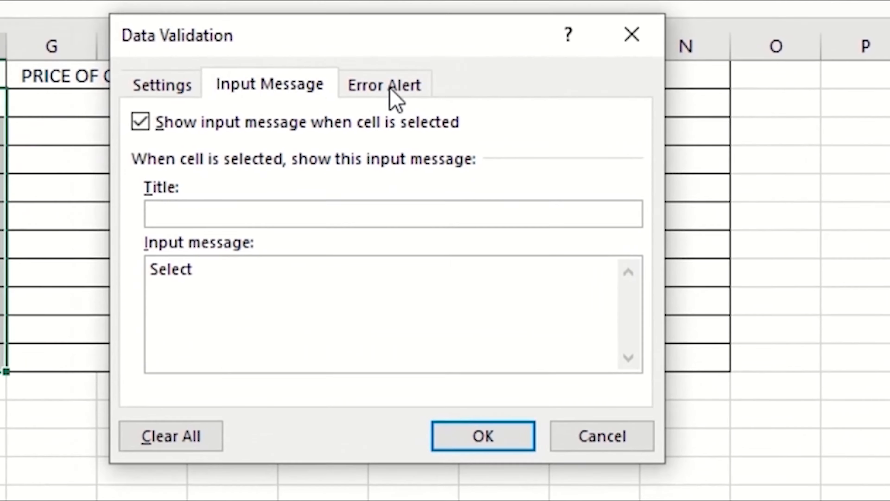
# Give the validation rule's Stop error alert the message "whooop check and try again !!"
pyautogui.click(536, 173)
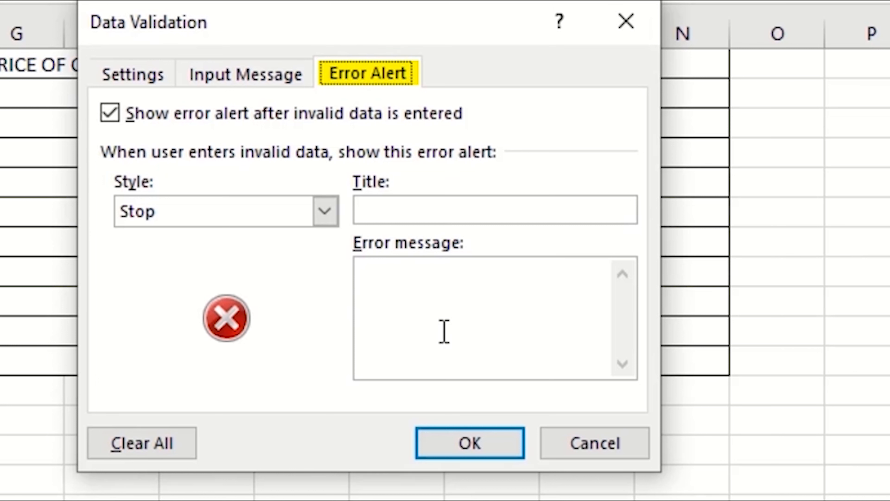
pyautogui.click(446, 281)
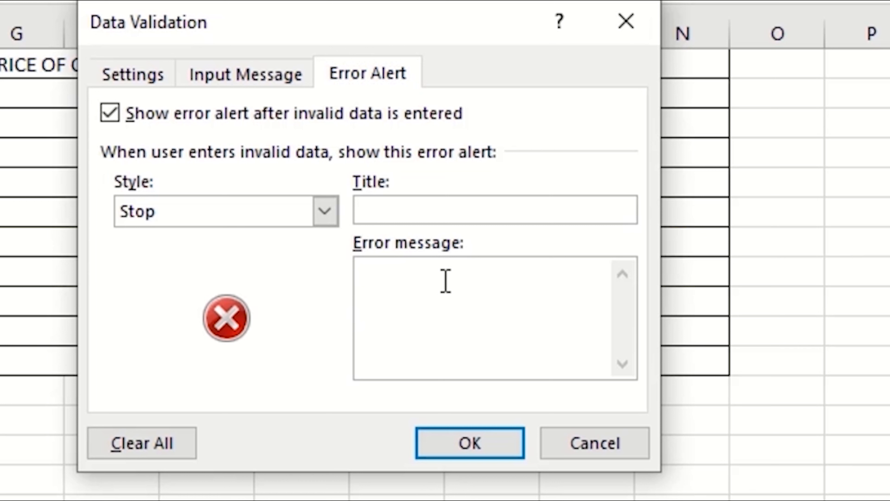
pyautogui.write('whooop ')
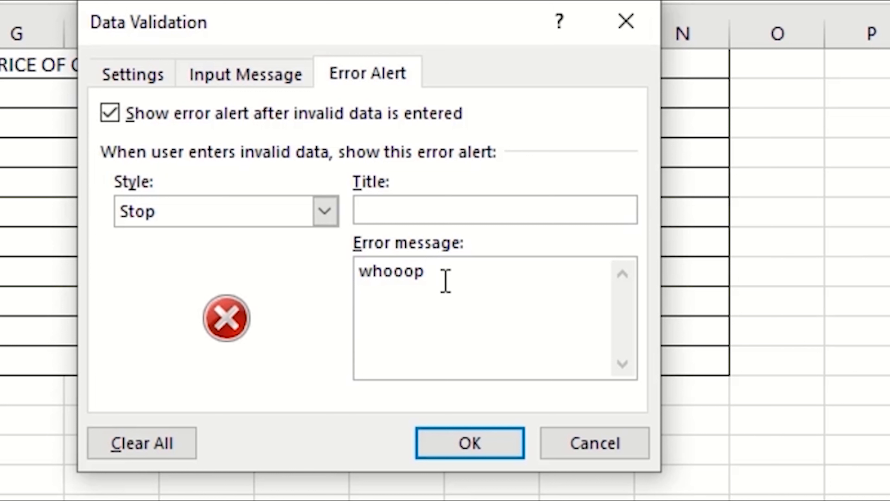
pyautogui.write('ched')
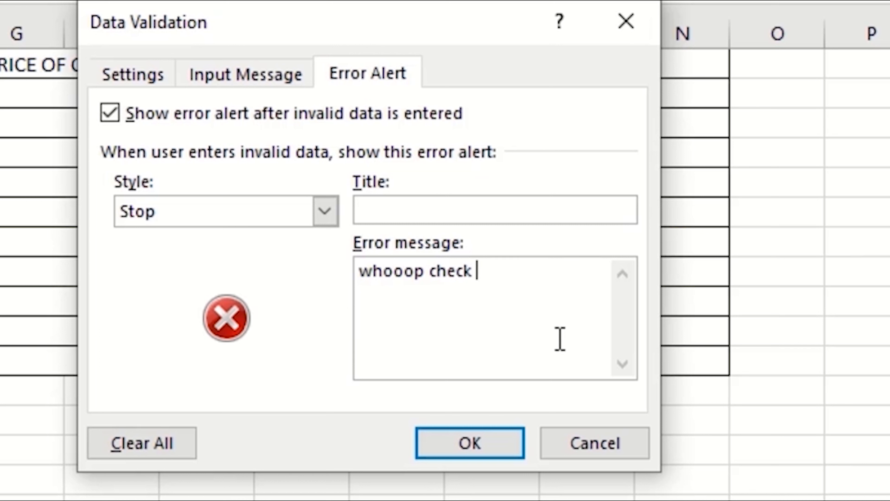
pyautogui.write('and try again !!')
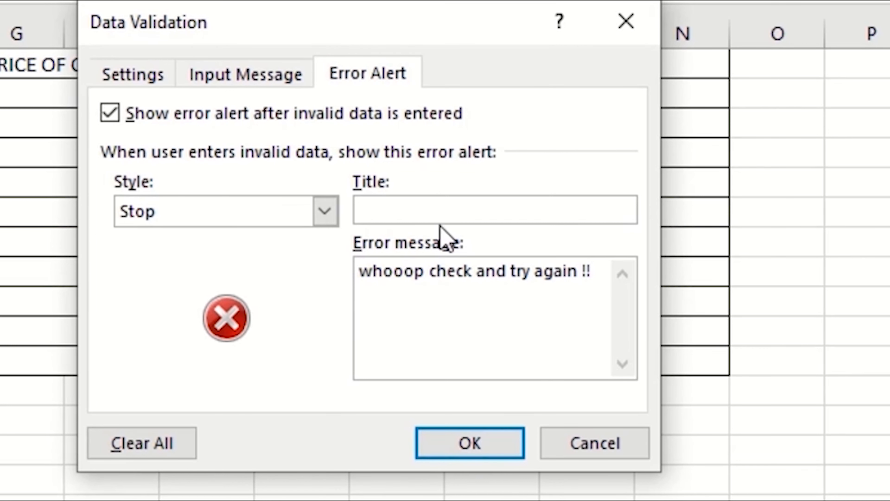
# Review the list source, input message and error alert of the validation rule, and apply it to the COURSE OFFERING cells
pyautogui.click(131, 71)
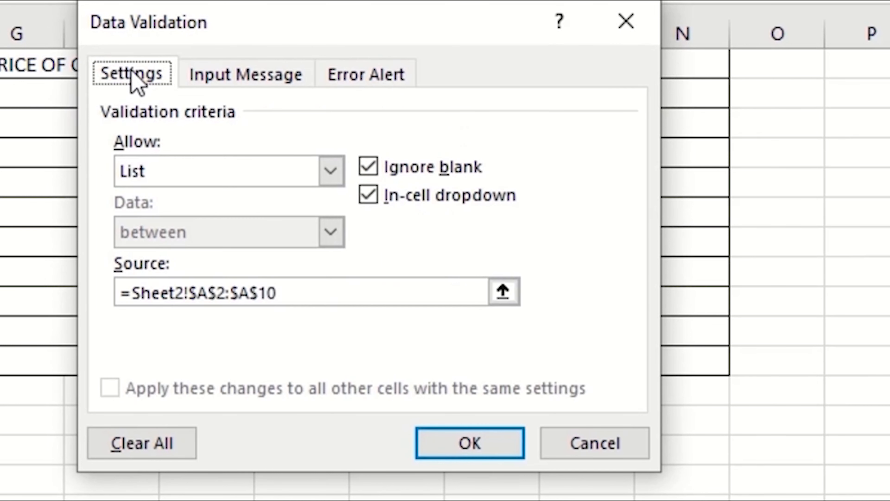
pyautogui.click(243, 75)
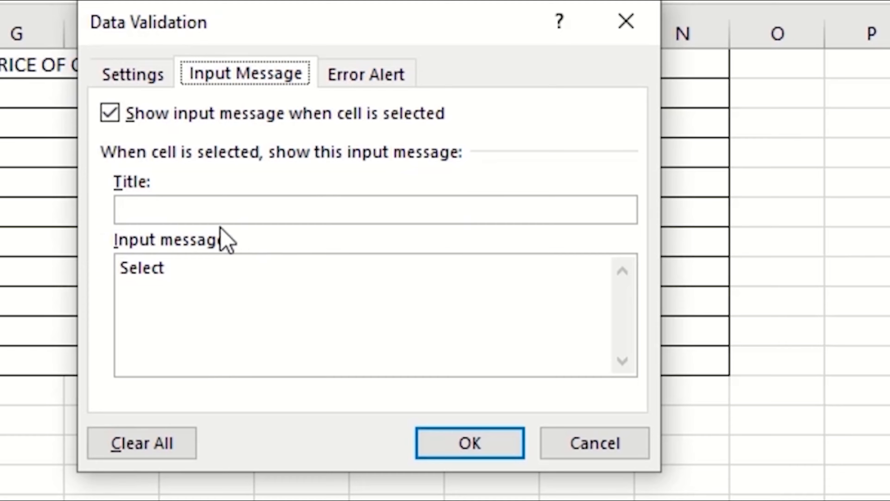
pyautogui.click(394, 74)
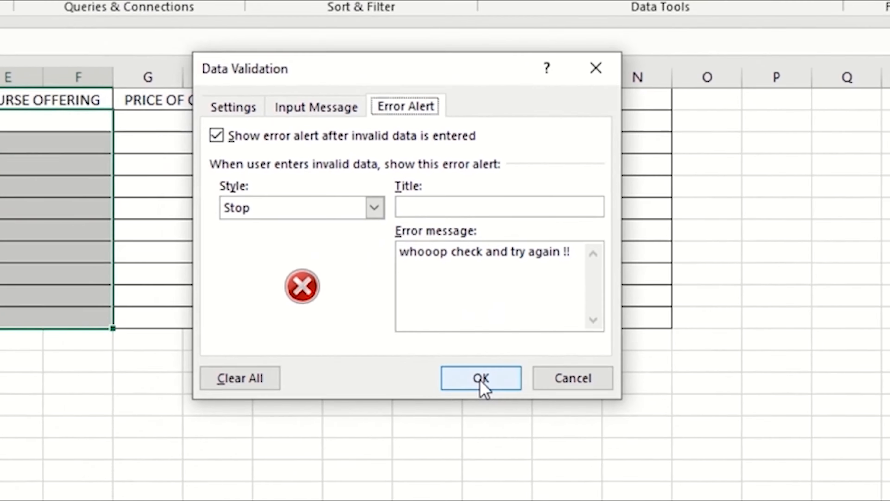
pyautogui.click(481, 380)
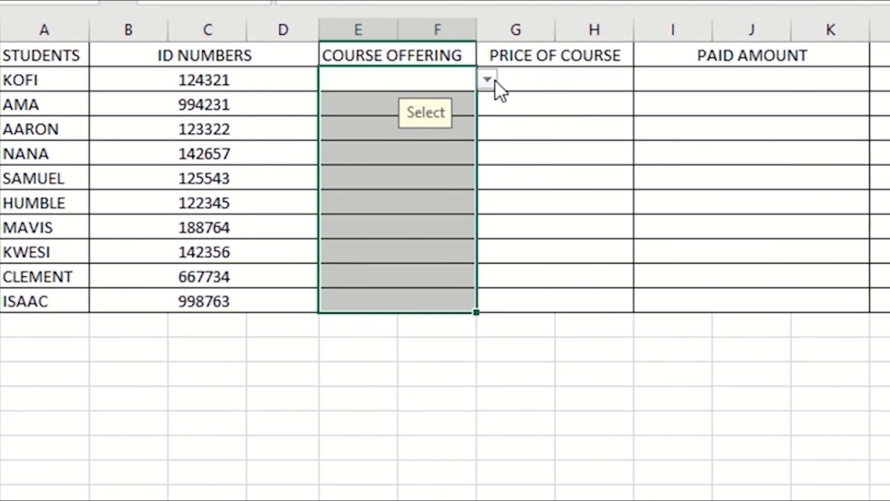
# Choose NETWORKING as the first student's course and E-MARKETING as the second student's course from the COURSE OFFERING drop-down lists
pyautogui.click(495, 81)
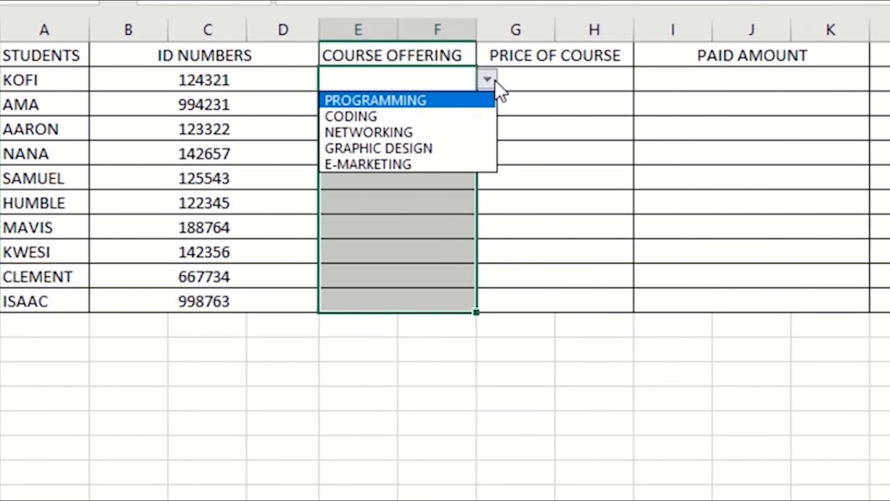
pyautogui.click(389, 132)
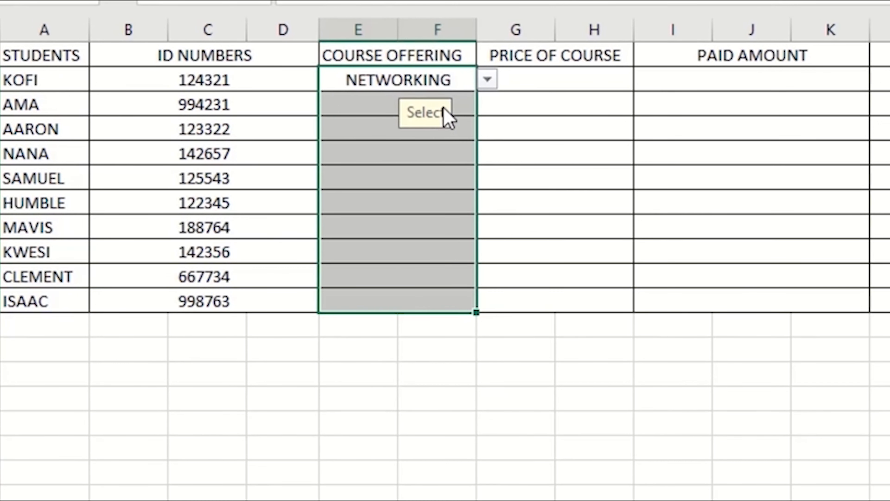
pyautogui.click(370, 103)
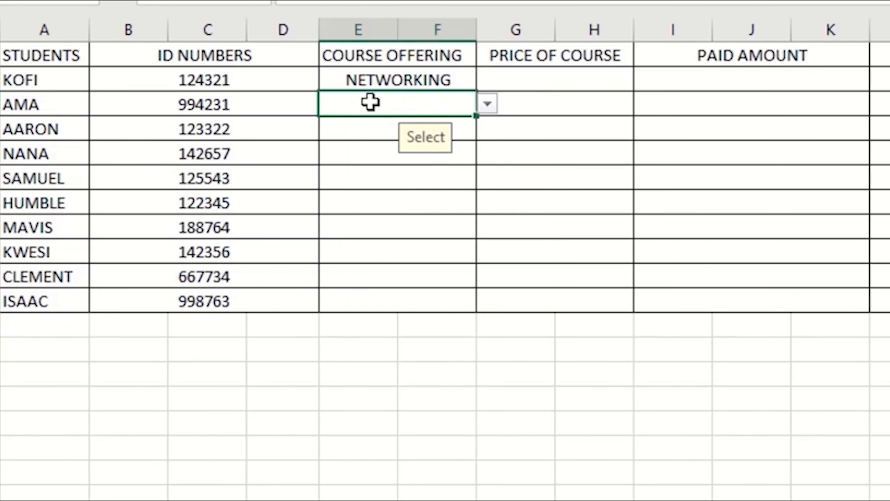
pyautogui.click(488, 104)
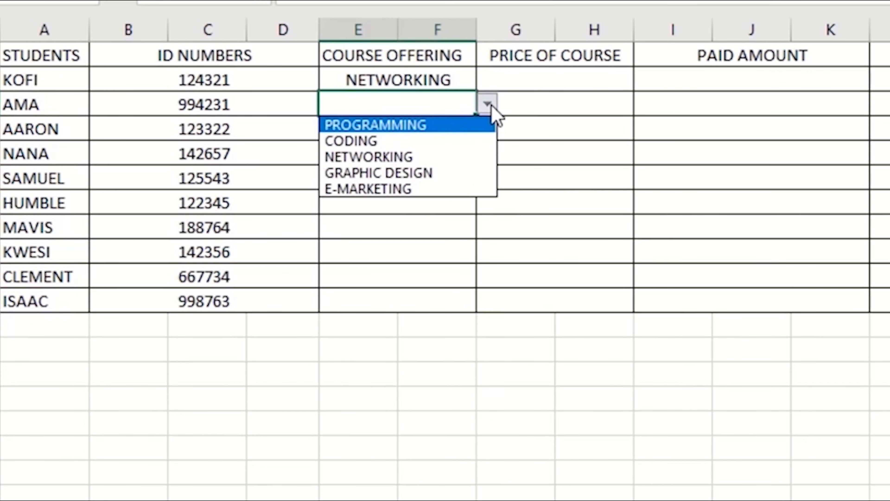
pyautogui.click(399, 186)
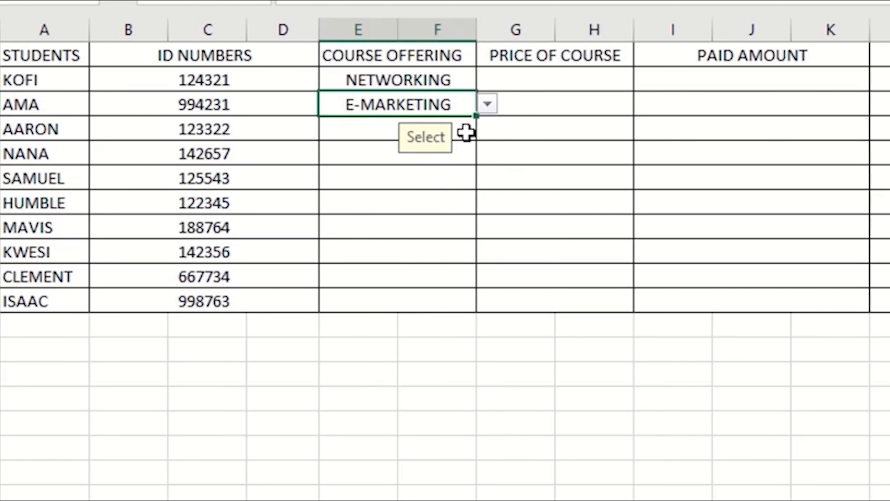
# Test the validation by trying to enter the unlisted course "tore" for the third student, and dismiss the error alert
pyautogui.click(351, 136)
pyautogui.write('tore')
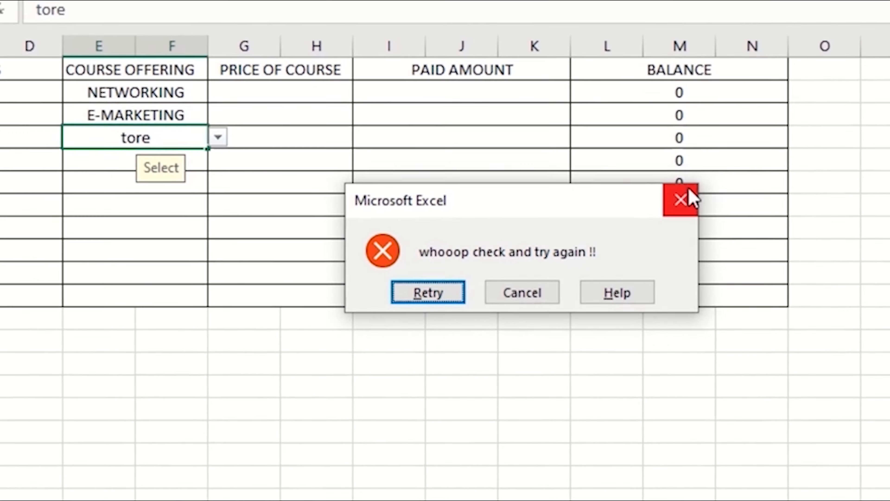
pyautogui.click(688, 191)
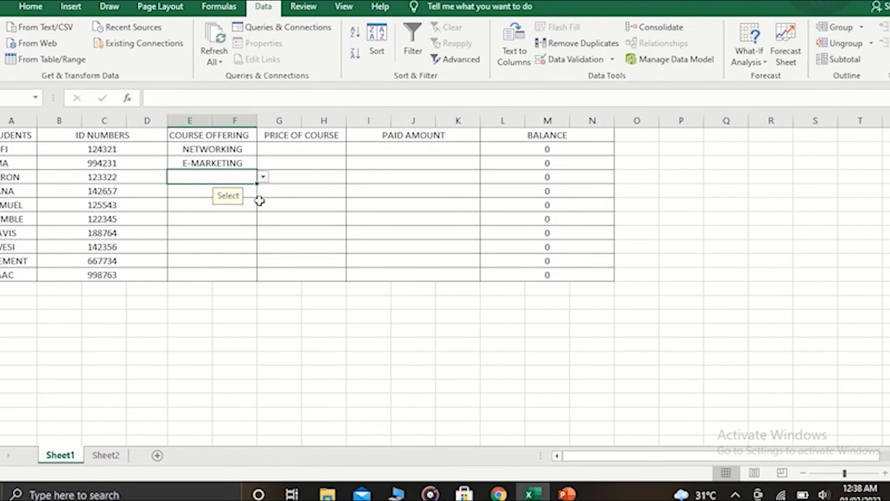